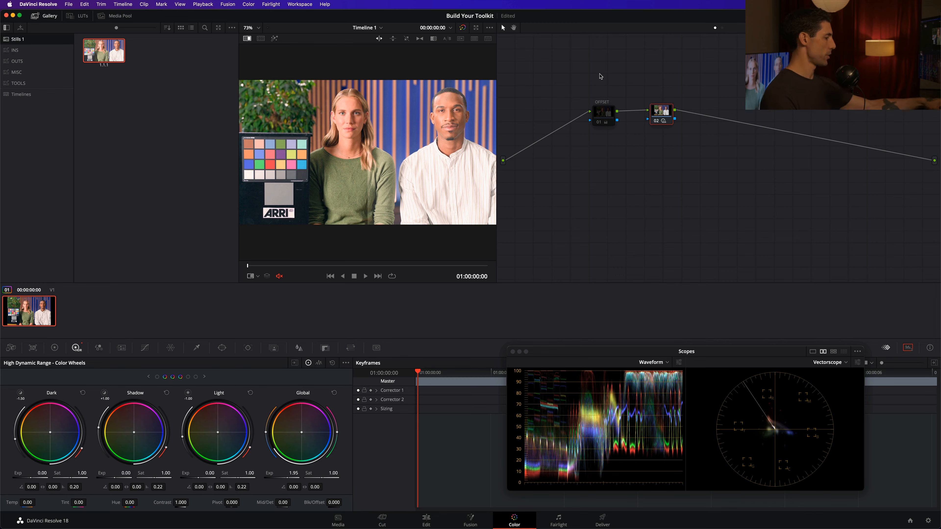
Step: Compare the image with and without node 02's HDR exposure adjustment in full-screen view
key(super+f)
key(super+d)
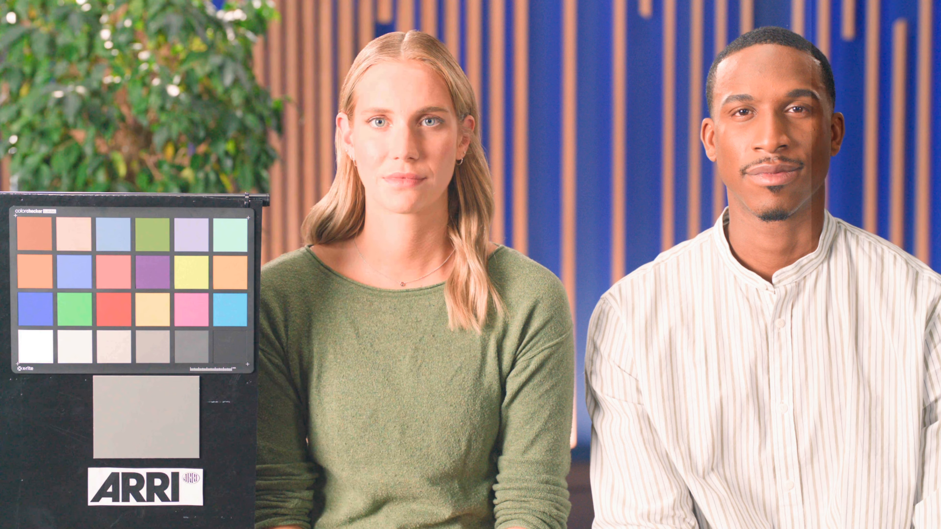
key(super+d)
key(super+d)
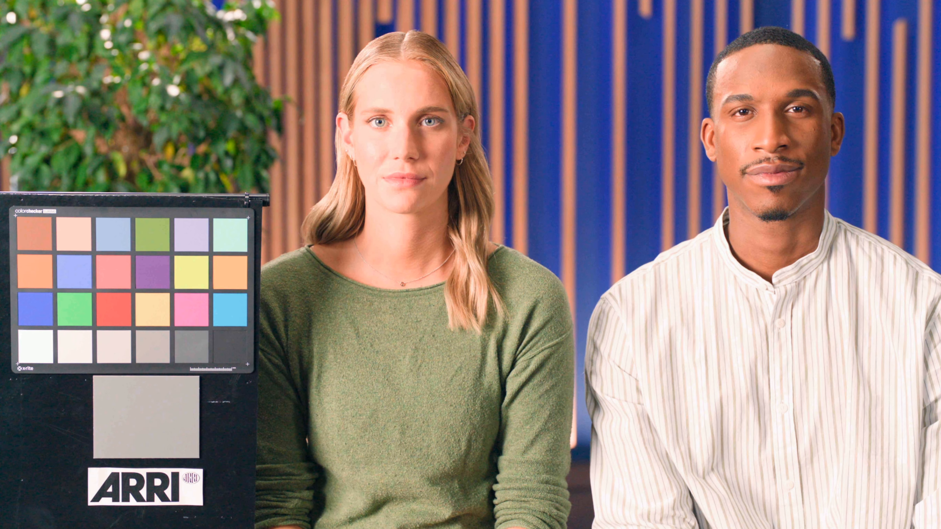
key(super+d)
key(super+d)
key(super+d)
key(super+d)
key(super+f)
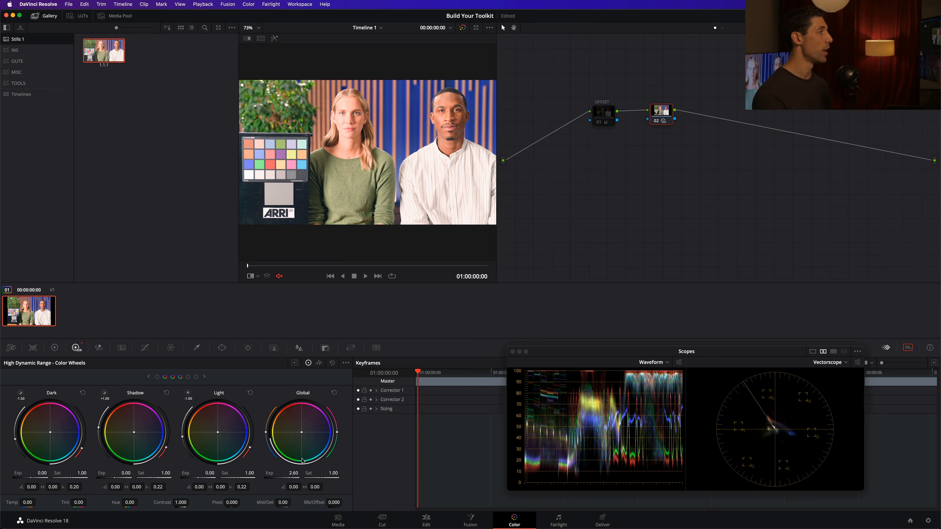
Step: Grab a still of the current HDR grade and label the earlier gallery still OFFSET
right_click(283, 117)
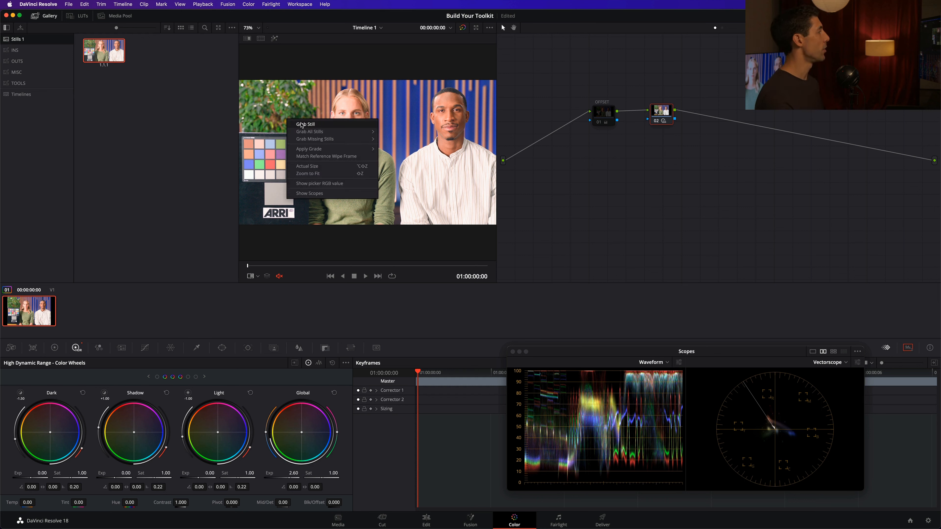
click(302, 123)
right_click(109, 50)
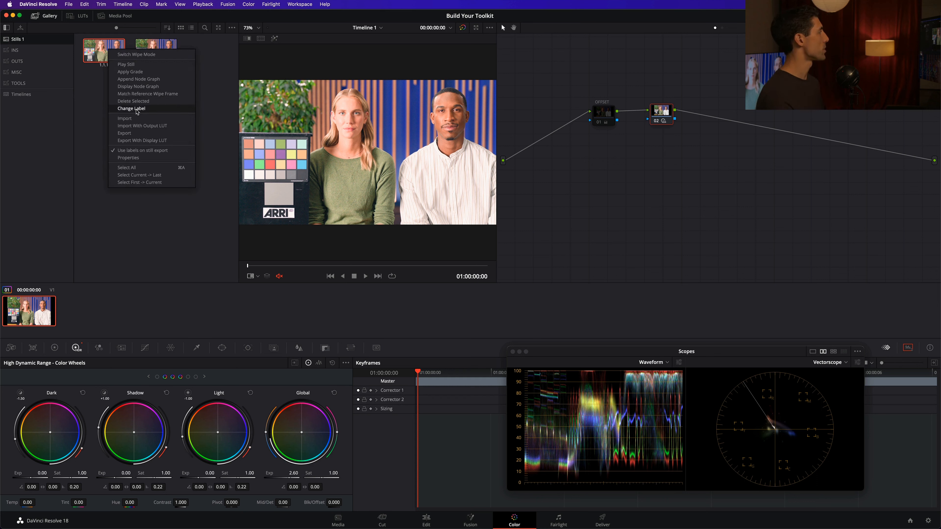
click(163, 109)
text(OFFSET)
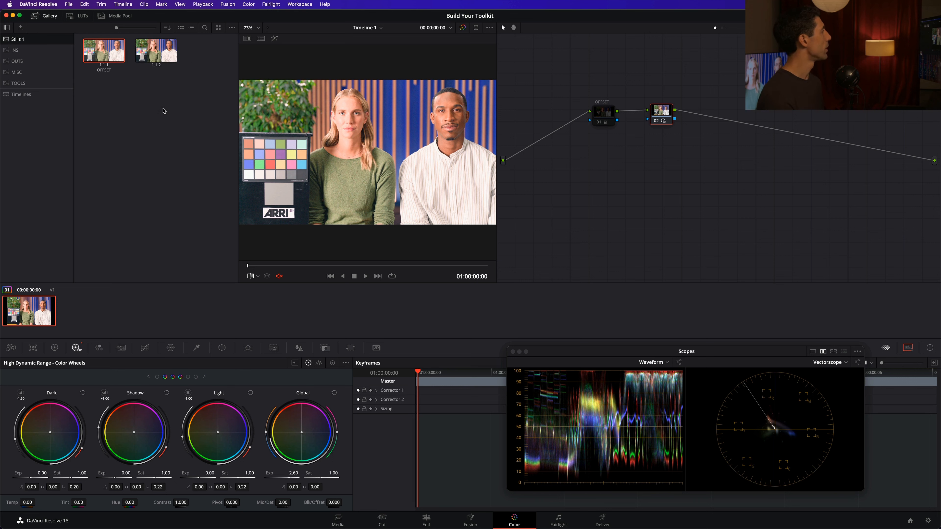
key(Return)
Step: Label the newly grabbed gallery still HDR
right_click(108, 50)
click(140, 109)
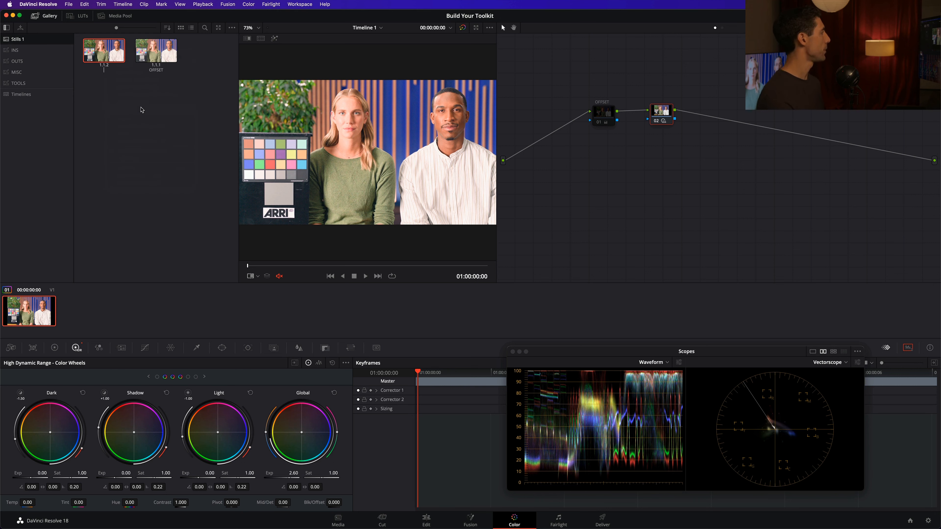
text(HDR)
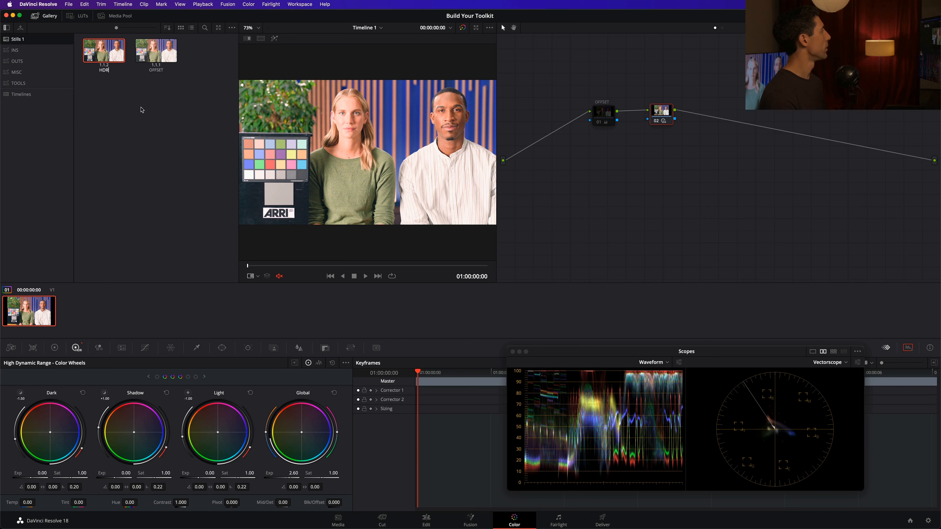
key(Return)
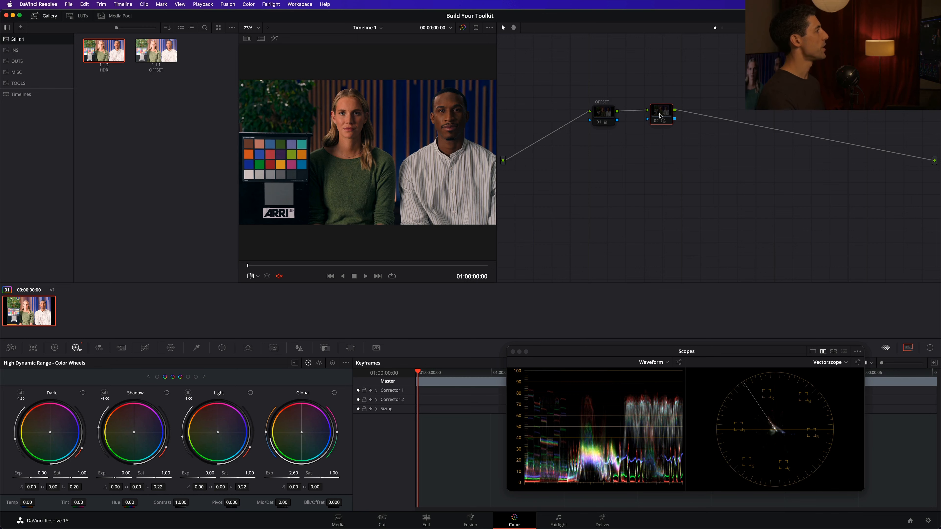
Step: Add a serial node after the disabled node 02 and bring up the primary color wheels for it
key(alt+s)
drag(696, 113, 716, 111)
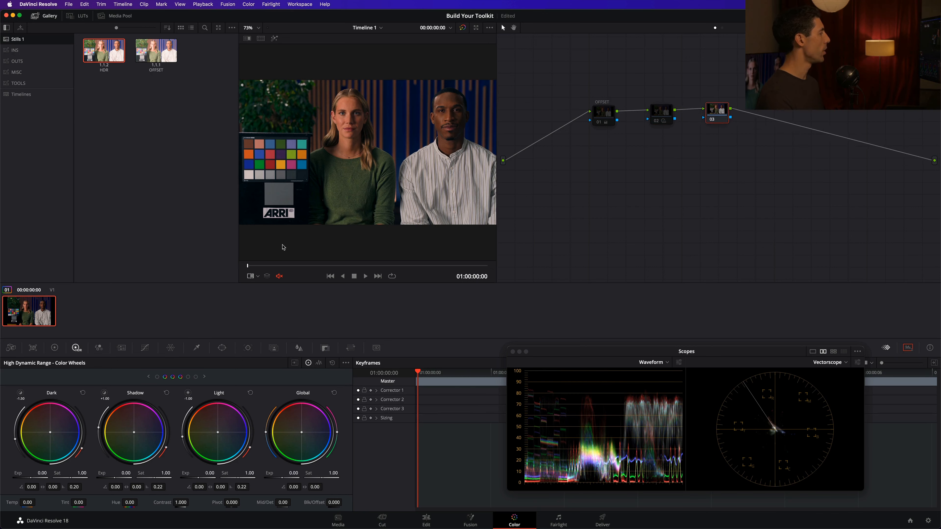
click(54, 348)
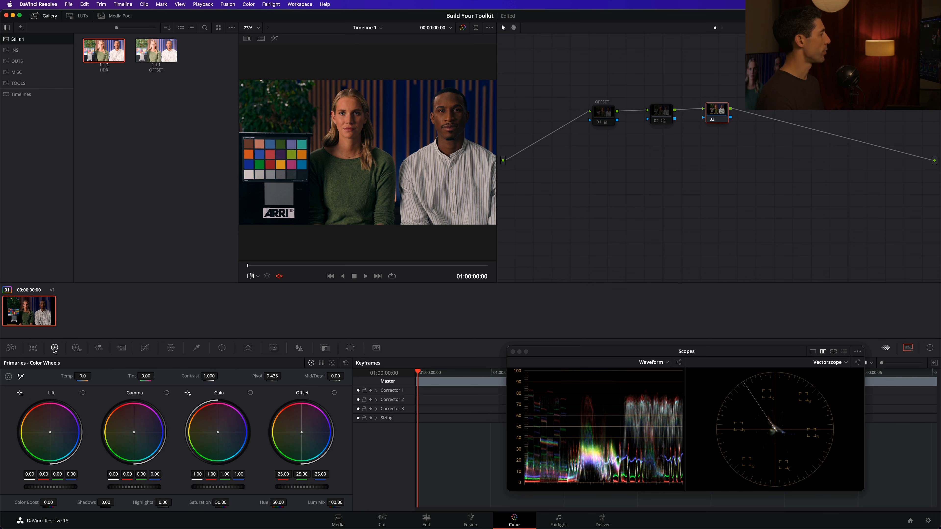
Step: Set node 03's gamma to Linear and move the node slightly away from node 02
right_click(714, 110)
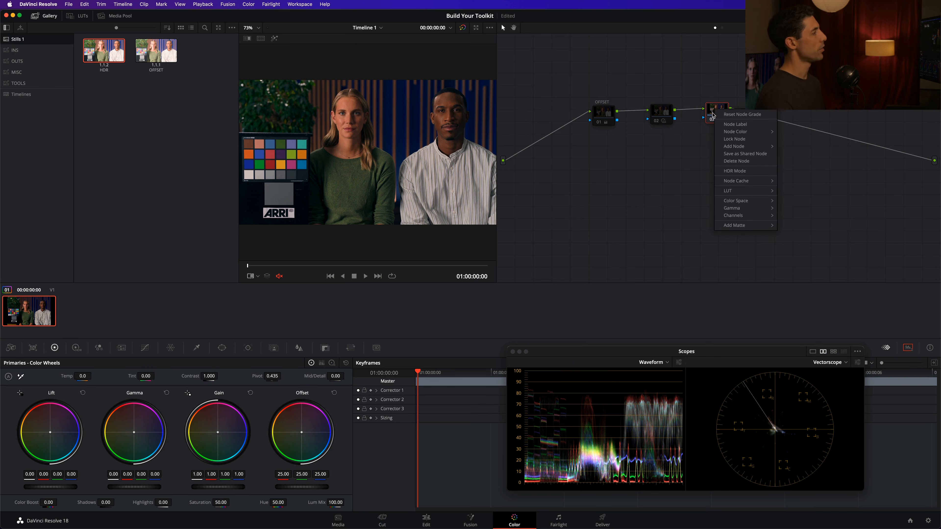
mouse_move(746, 211)
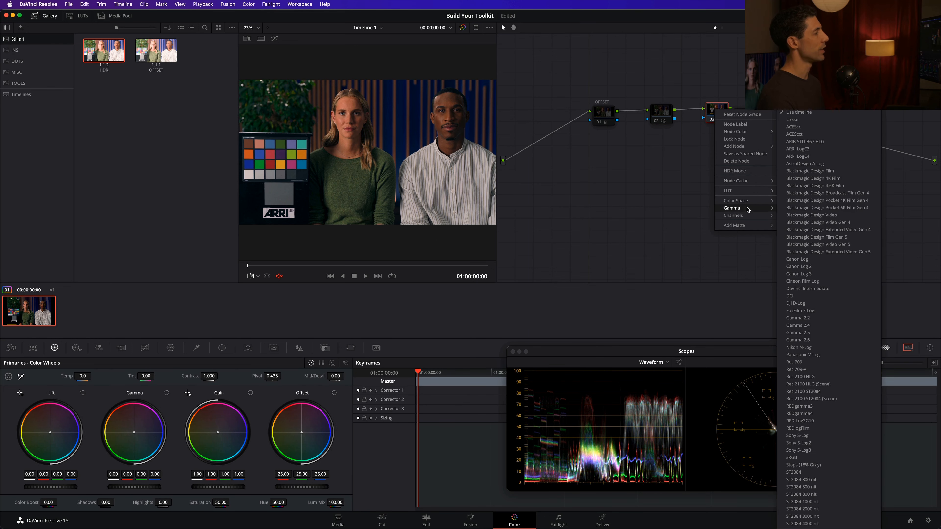
click(819, 121)
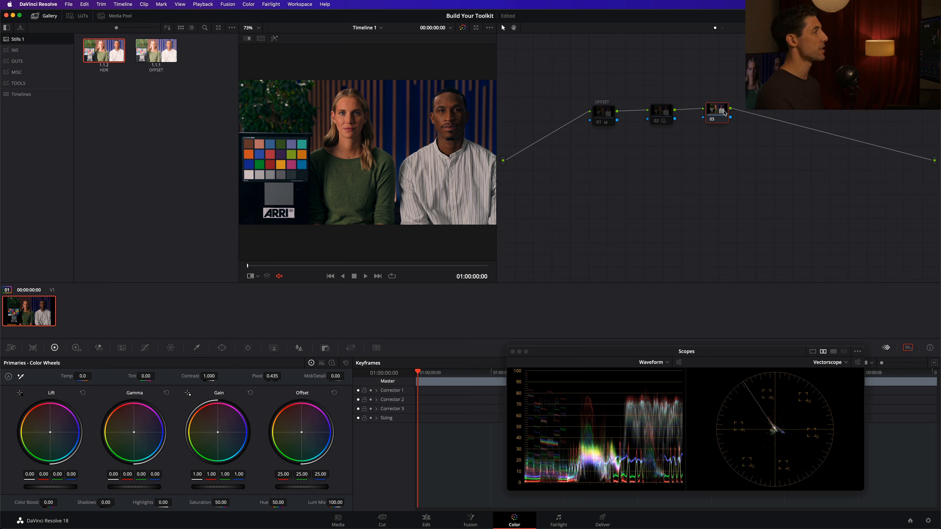
drag(722, 111, 728, 112)
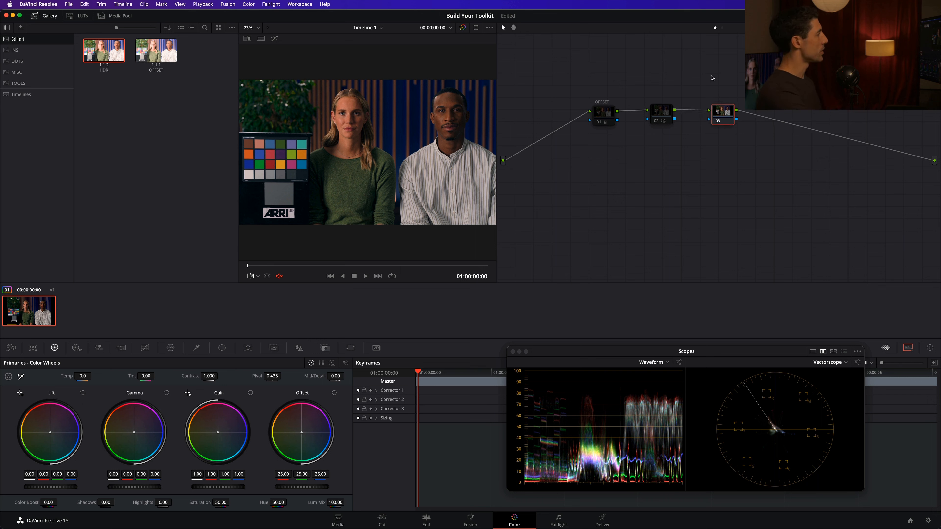
Step: Compare node 03's image with the HDR still using a full-screen wipe, and examine the woman's face up close
key(super+w)
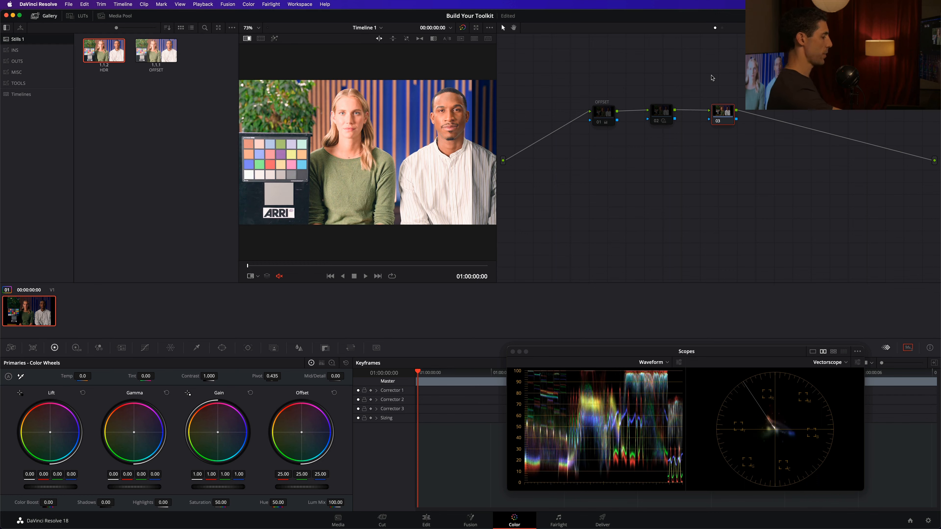
key(super+f)
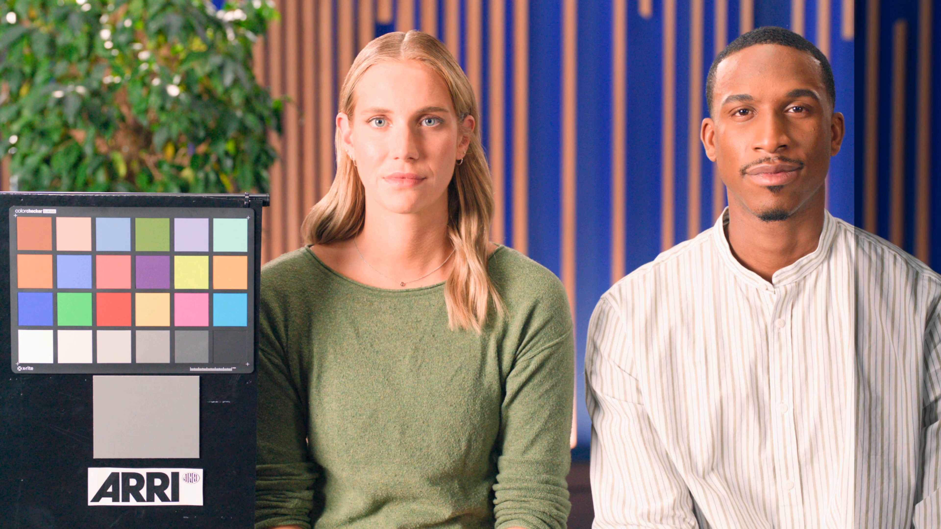
drag(854, 264, 506, 264)
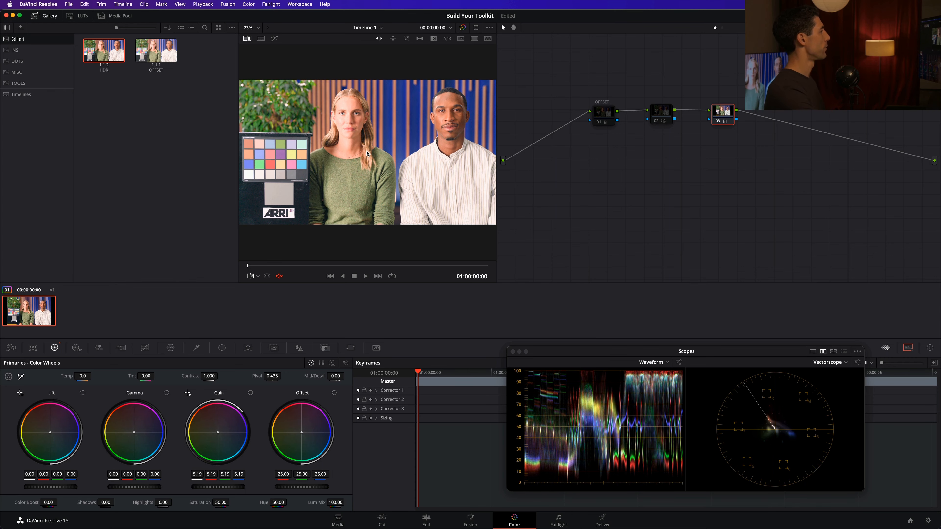
scroll(366, 153, up, 3)
scroll(367, 154, up, 5)
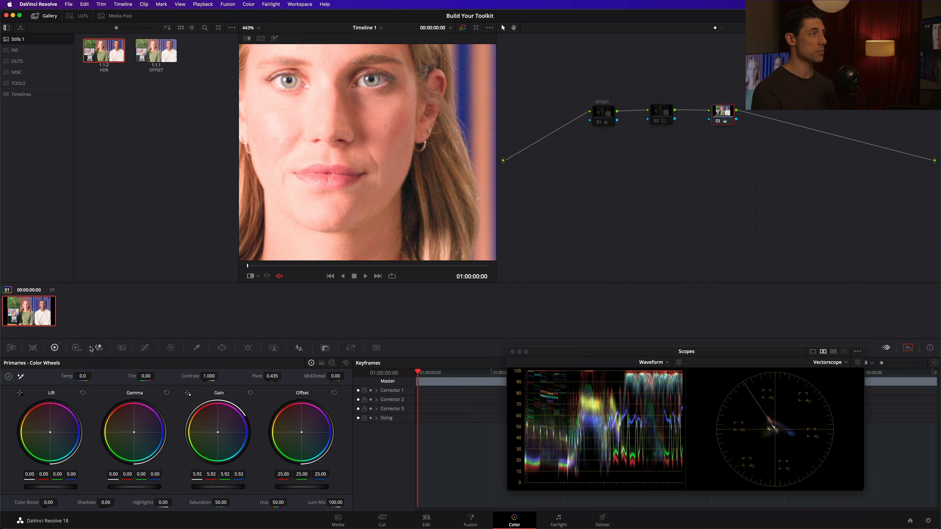
Step: Review the gamma options assigned to node 03
right_click(721, 110)
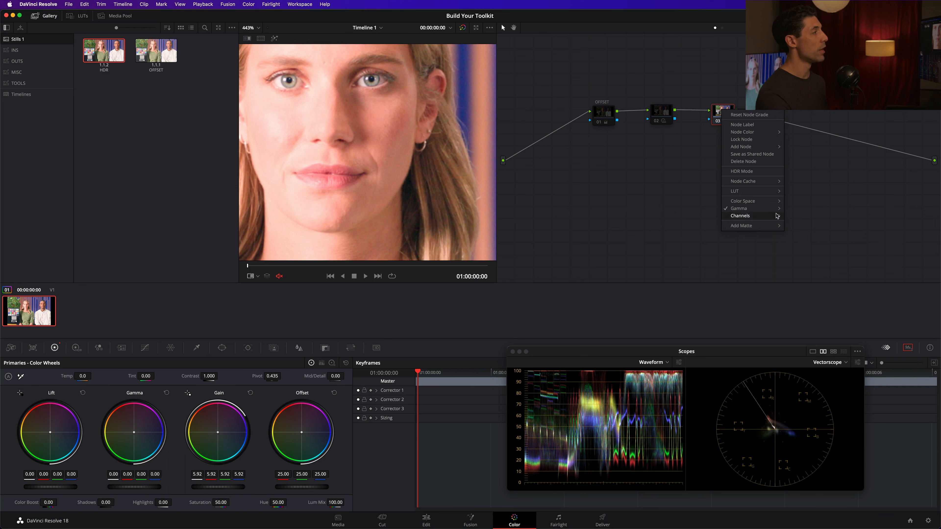
mouse_move(747, 210)
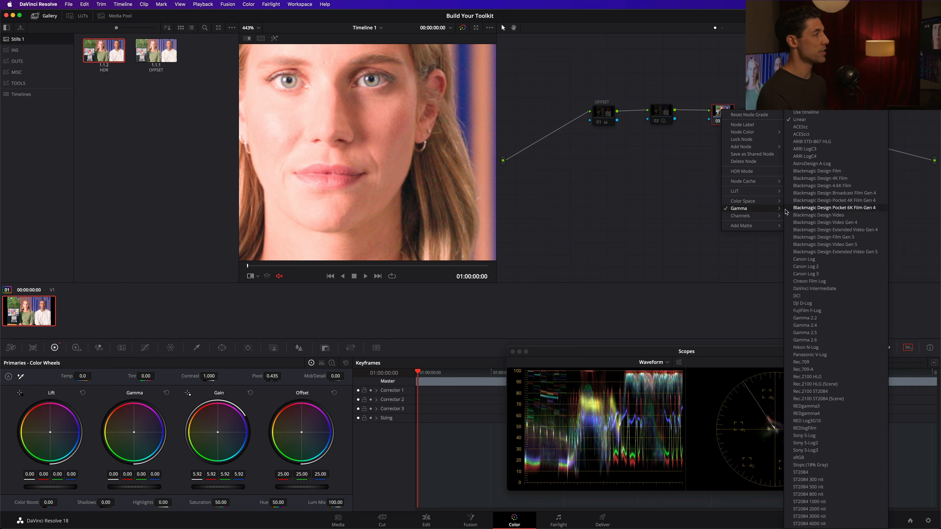
click(800, 113)
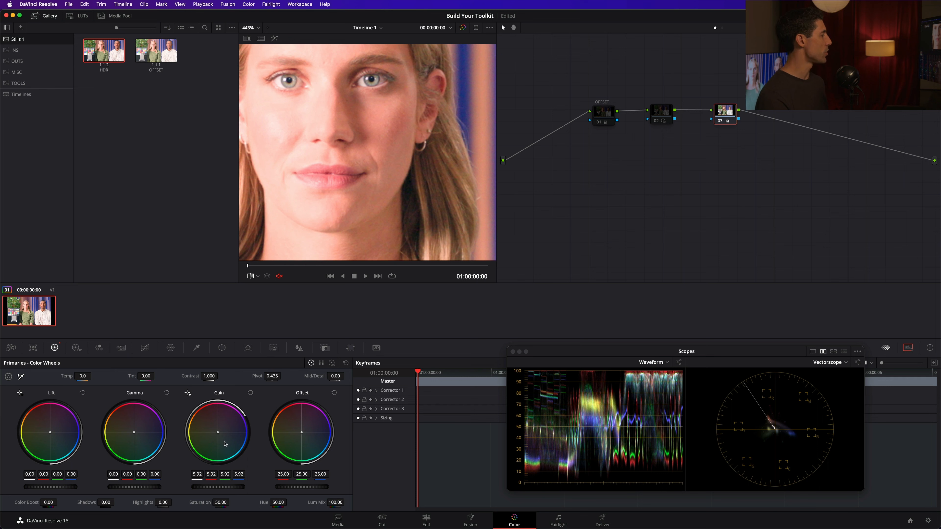
Step: Reset node 03's Gain wheel and undo the trial Gain increase
click(251, 394)
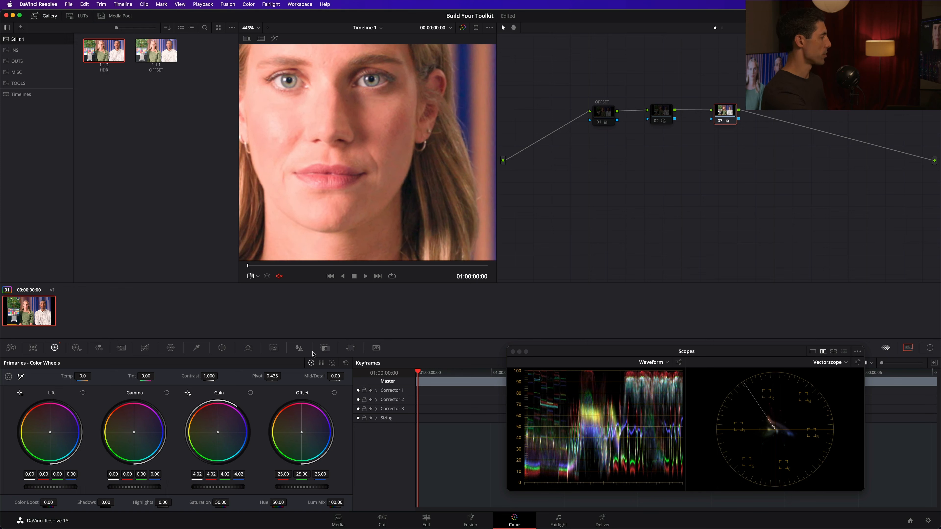
key(super+z)
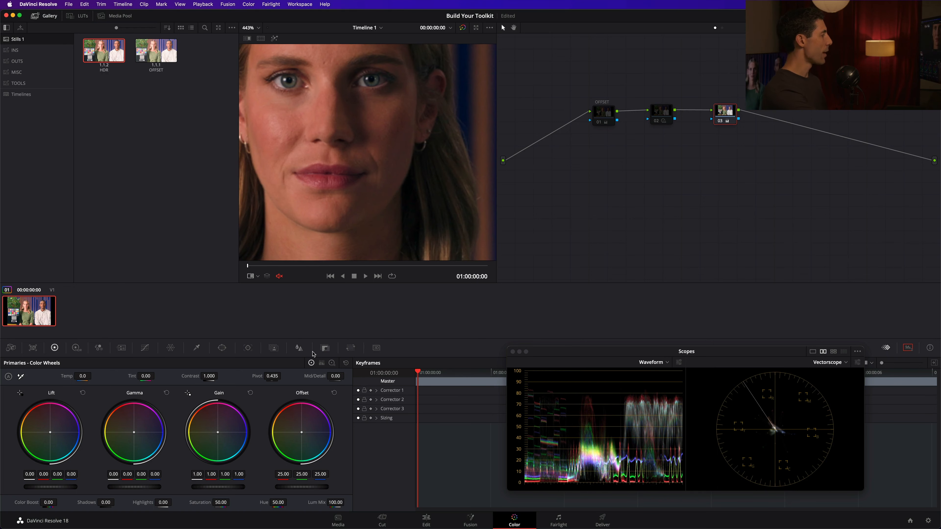